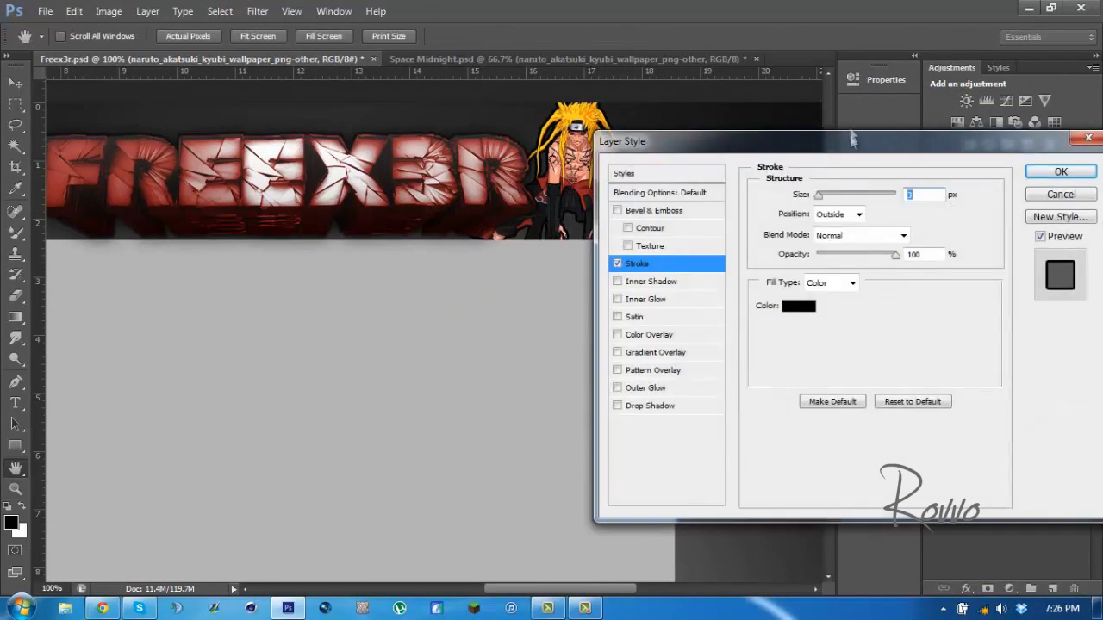
# Tune the Akatsuki render's stroke opacity, add its drop shadow, and select the Sage Naruto render.
pyautogui.moveTo(851, 138); pyautogui.dragTo(906, 148)
pyautogui.moveTo(951, 264); pyautogui.dragTo(906, 269)
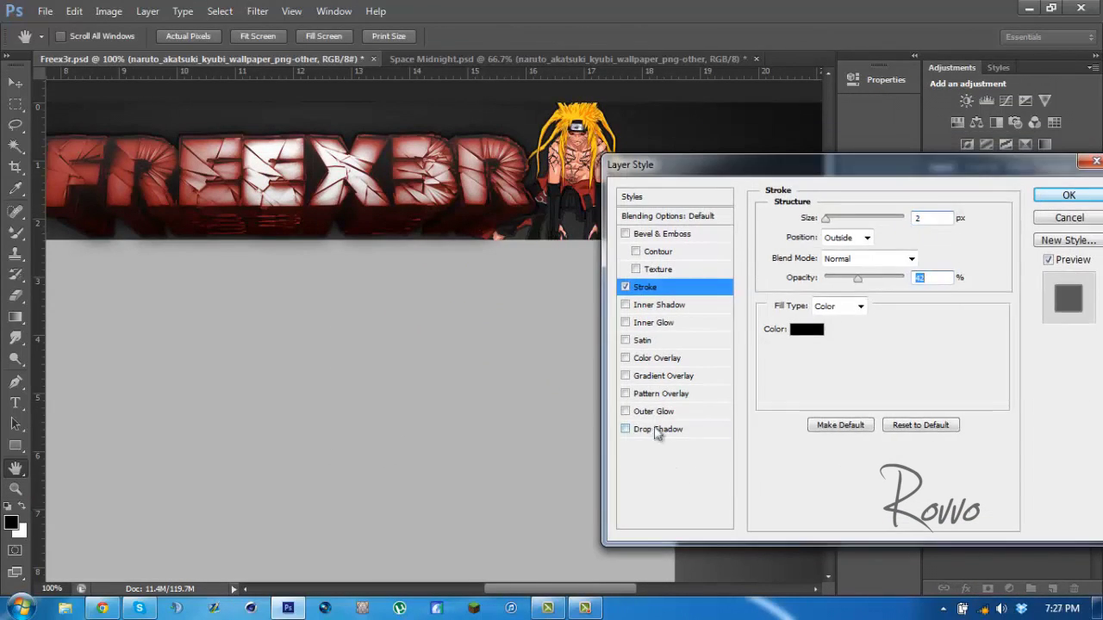
pyautogui.click(658, 429)
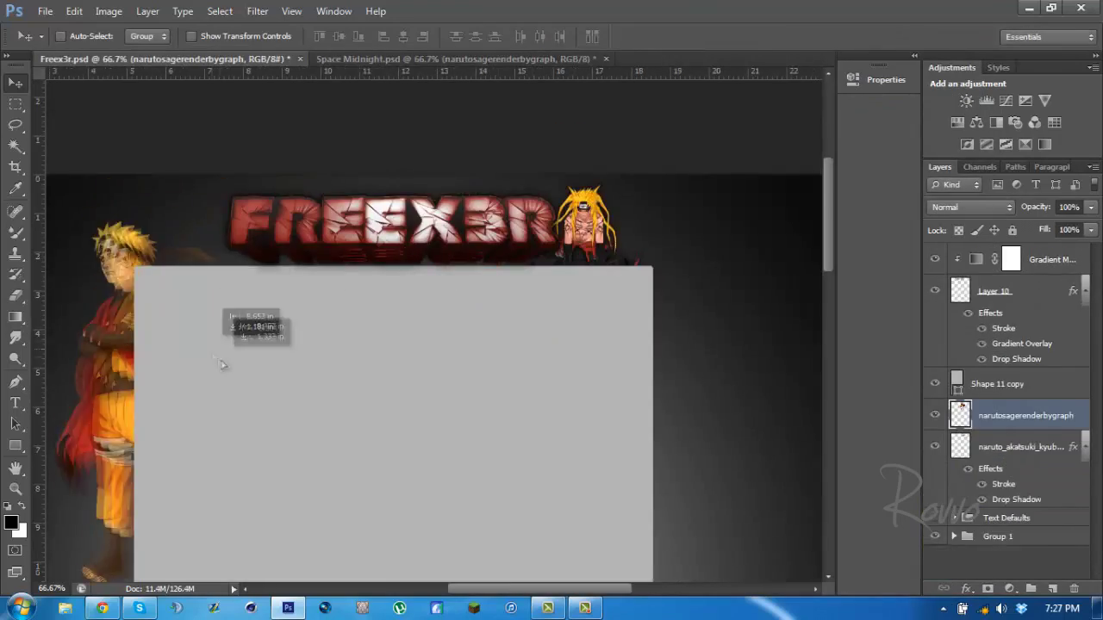
pyautogui.keyDown('alt'); pyautogui.click(301, 286); pyautogui.keyUp('alt')
# Move the Sage Naruto render to the left edge at 68% opacity and change its blend mode.
pyautogui.press('v')
pyautogui.moveTo(229, 259); pyautogui.dragTo(266, 347)
pyautogui.moveTo(1088, 230); pyautogui.dragTo(1063, 230)
pyautogui.click(971, 207)
pyautogui.click(975, 163)
# Give the Sage Naruto layer a drop shadow, after trying bevel and inner shadow styles.
pyautogui.rightClick(1075, 417)
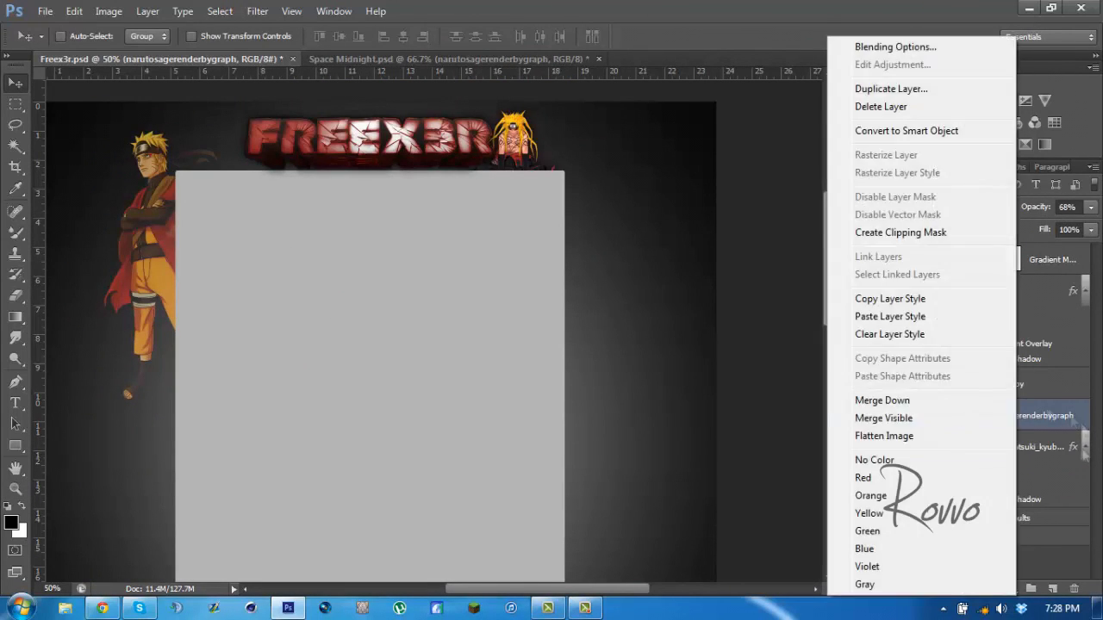
pyautogui.click(895, 47)
pyautogui.click(661, 234)
pyautogui.click(626, 233)
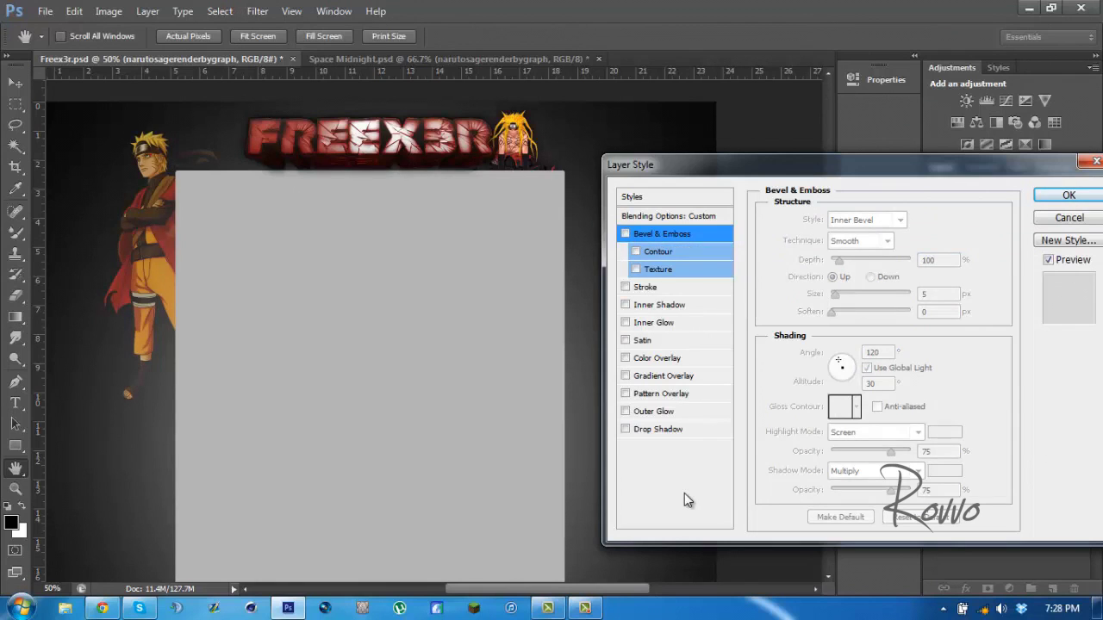
pyautogui.click(659, 305)
pyautogui.click(839, 270)
pyautogui.click(669, 430)
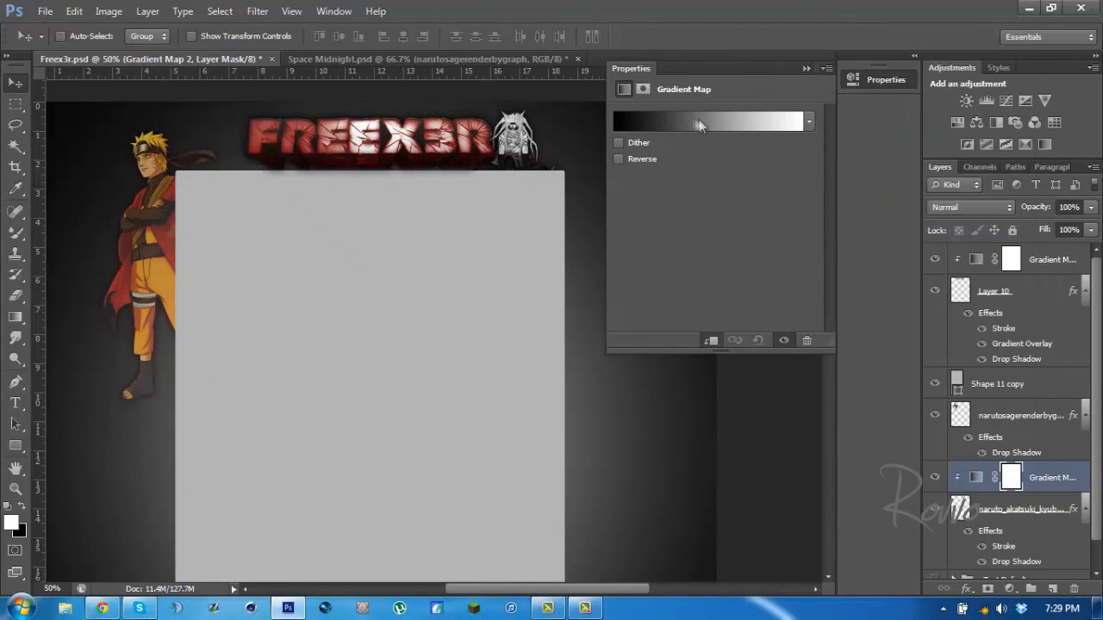
# Apply a red-to-orange gradient map tint with a brown-orange stop.
pyautogui.click(686, 127)
pyautogui.moveTo(860, 345); pyautogui.dragTo(862, 517)
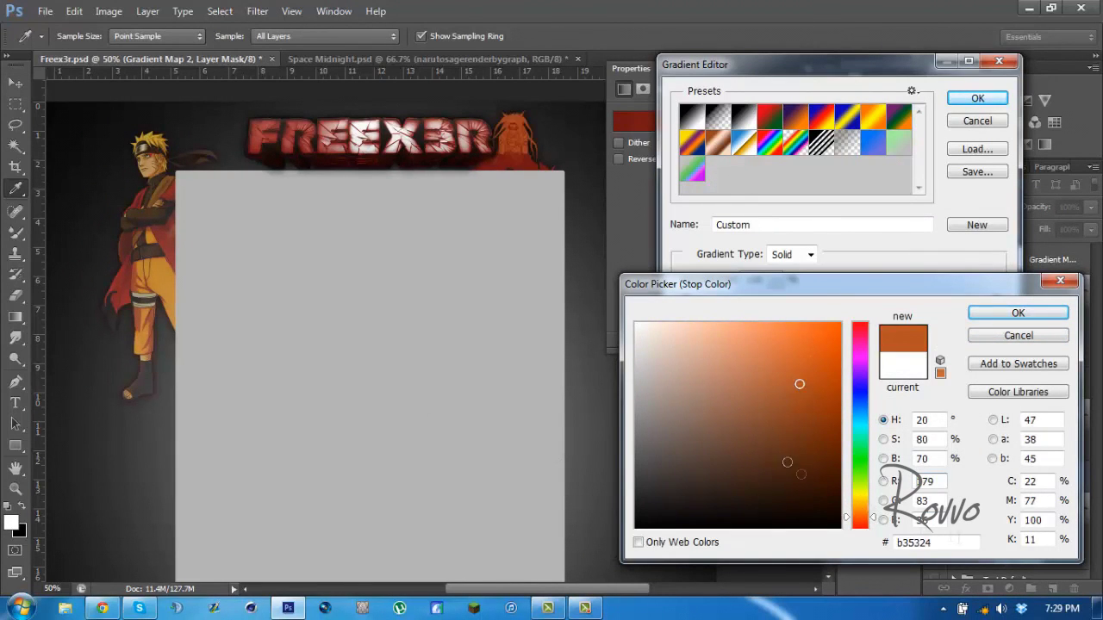
pyautogui.click(1017, 313)
pyautogui.click(977, 97)
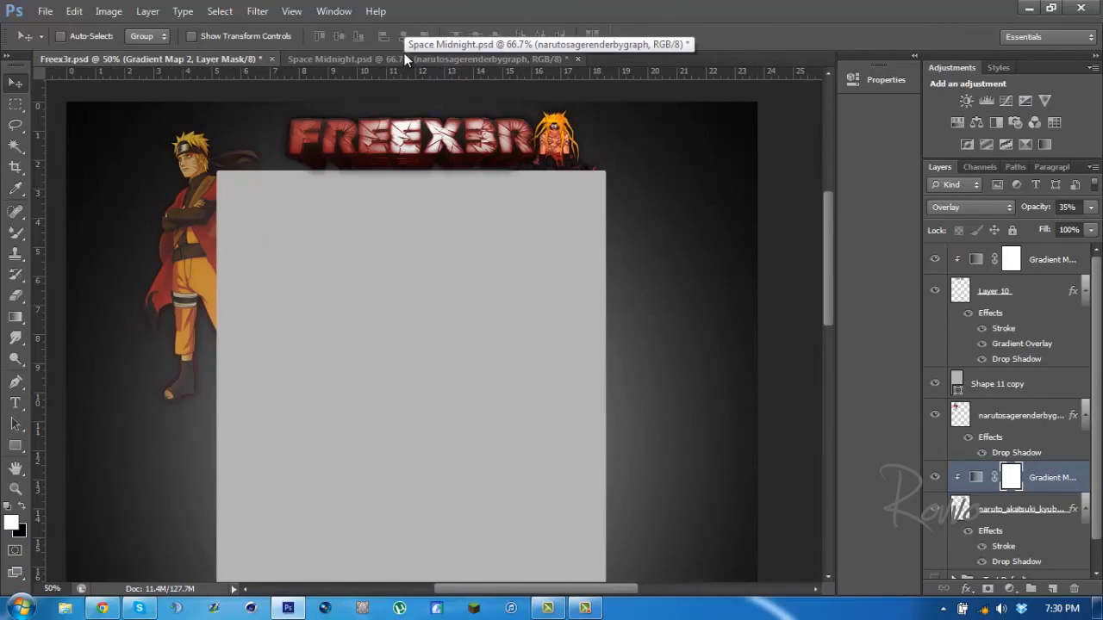
# Copy the Sasuke render from Space Midnight into Freex3r.psd.
pyautogui.click(431, 59)
pyautogui.click(694, 181)
pyautogui.hotkey('ctrl', 't')
# Place the Sasuke chidori render on the right side of the banner.
pyautogui.press('Return')
pyautogui.moveTo(681, 338); pyautogui.dragTo(703, 329)
pyautogui.hotkey('ctrl', 't')
pyautogui.press('Return')
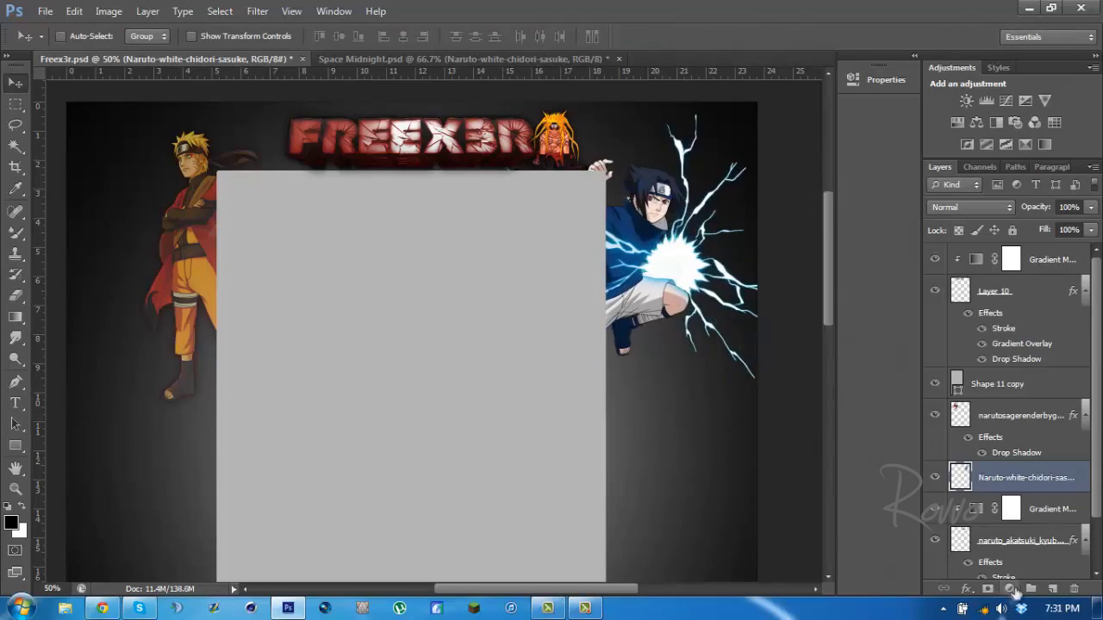
# Clip a red-to-orange gradient map tint to Sasuke at 66% opacity.
pyautogui.click(1025, 143)
pyautogui.click(710, 120)
pyautogui.click(985, 313)
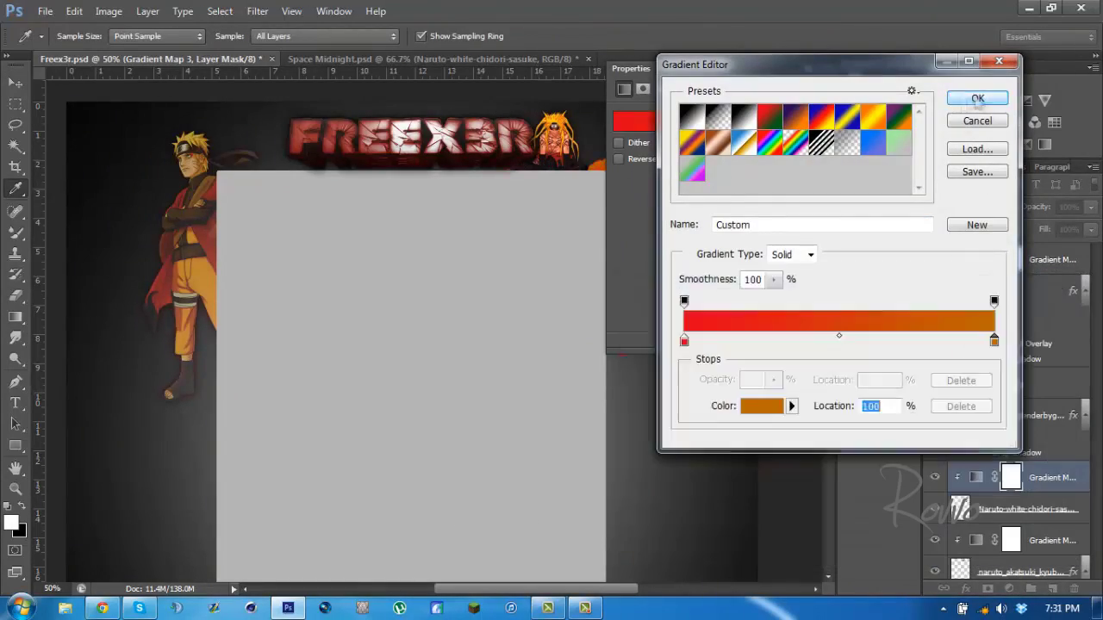
pyautogui.click(977, 81)
pyautogui.hotkey('ctrl', 'alt', 'g')
pyautogui.click(970, 207)
pyautogui.moveTo(1091, 206); pyautogui.dragTo(1061, 229)
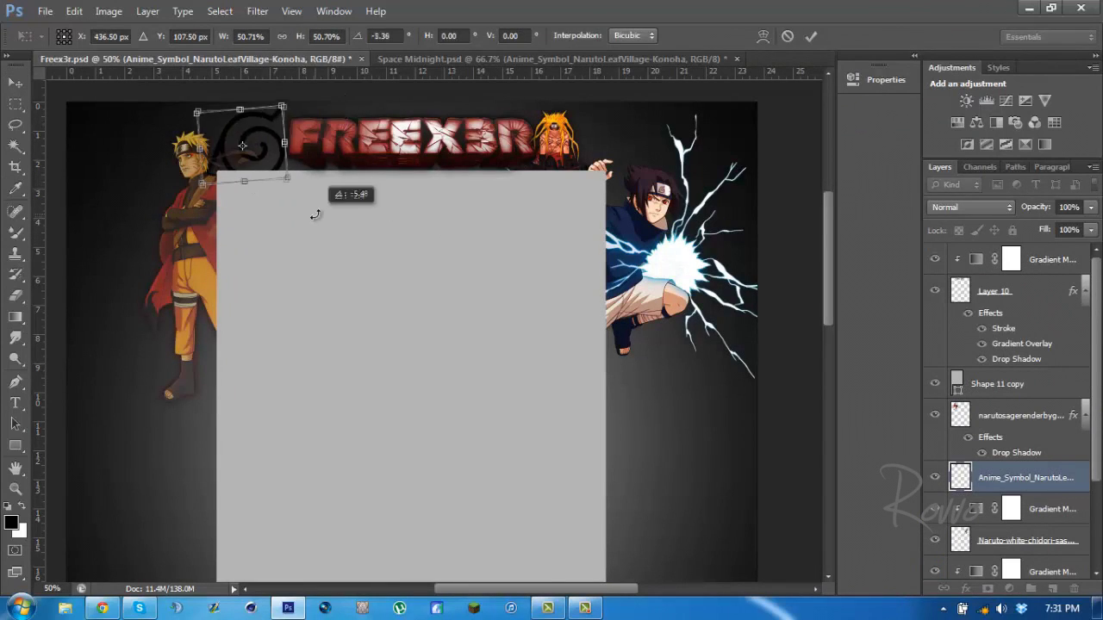
# Set the Leaf Village symbol to Overlay, trying bevel and light grey inner shadow styles.
pyautogui.press('Return')
pyautogui.click(971, 207)
pyautogui.click(947, 197)
pyautogui.doubleClick(1059, 478)
pyautogui.click(680, 233)
pyautogui.click(625, 234)
pyautogui.click(659, 304)
pyautogui.click(937, 219)
pyautogui.click(988, 313)
pyautogui.click(626, 304)
# Give the Leaf Village symbol an 84% inner glow with Normal blend mode.
pyautogui.click(653, 322)
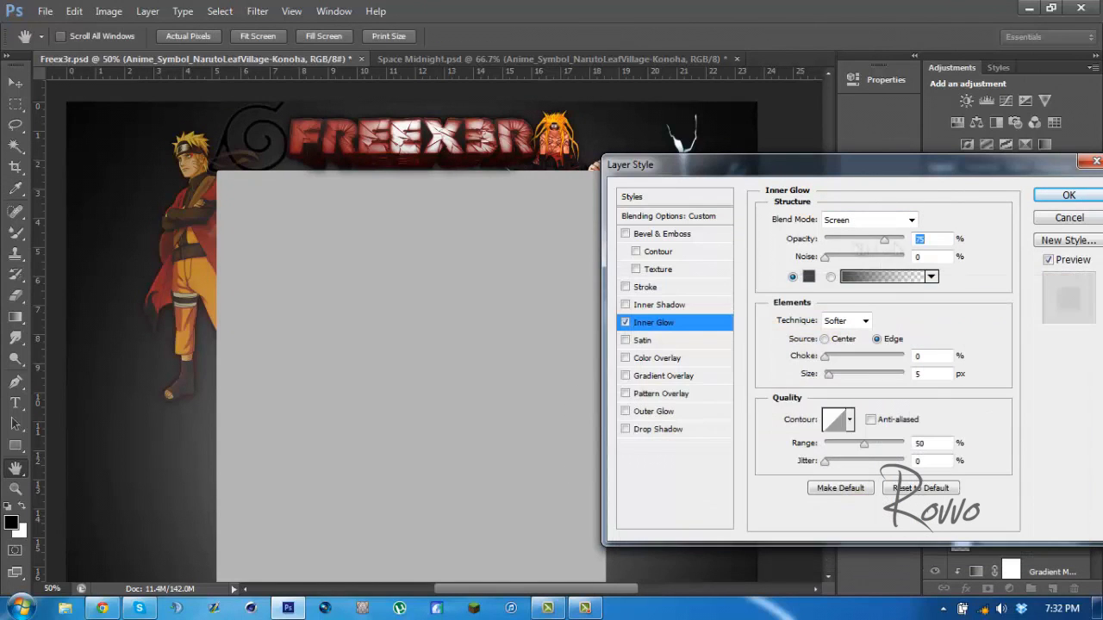
pyautogui.moveTo(875, 246); pyautogui.dragTo(890, 240)
pyautogui.click(849, 419)
pyautogui.click(868, 220)
pyautogui.click(853, 216)
pyautogui.click(865, 219)
pyautogui.click(866, 9)
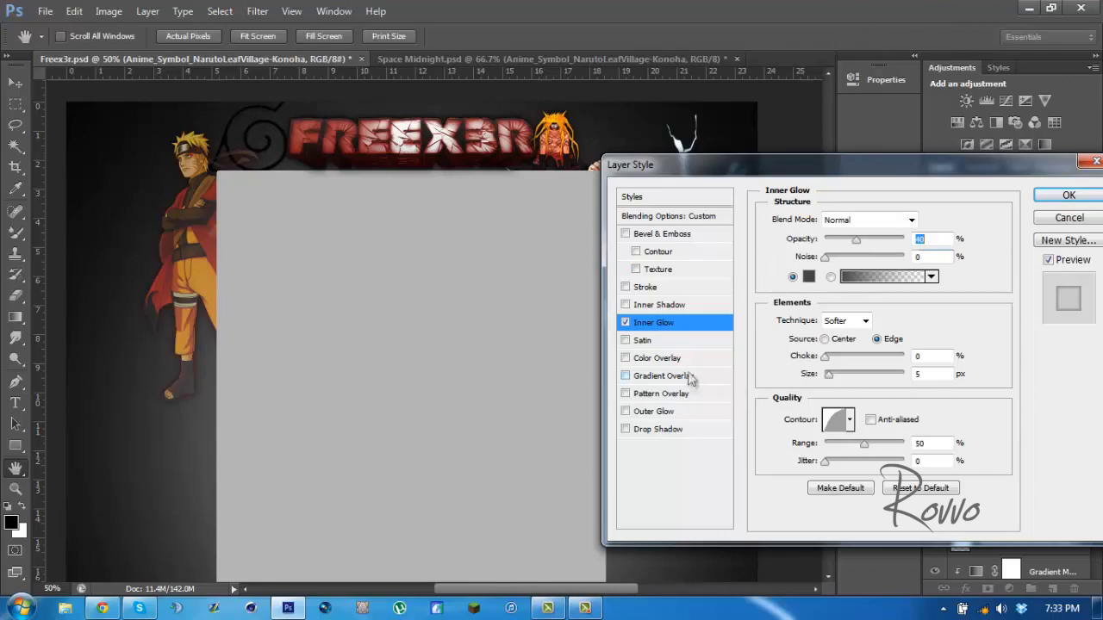
pyautogui.press('Return')
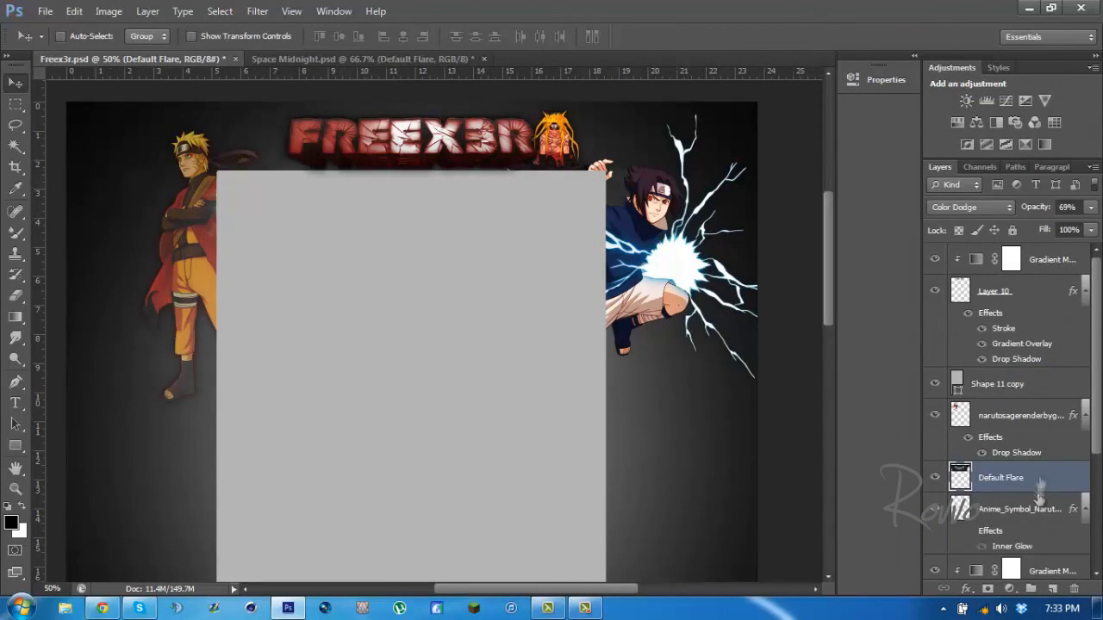
# Move Default Flare above the Sage Naruto render and hide the Leaf Village symbol.
pyautogui.moveTo(1038, 500); pyautogui.dragTo(1021, 388)
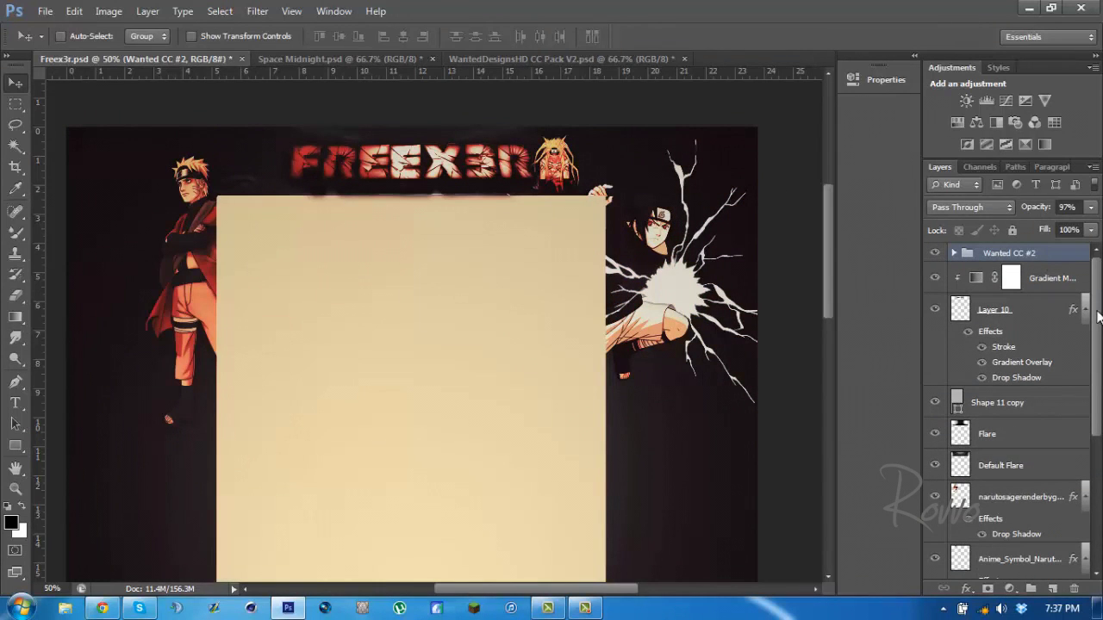
pyautogui.scroll(-5, 1056, 472)
pyautogui.click(935, 376)
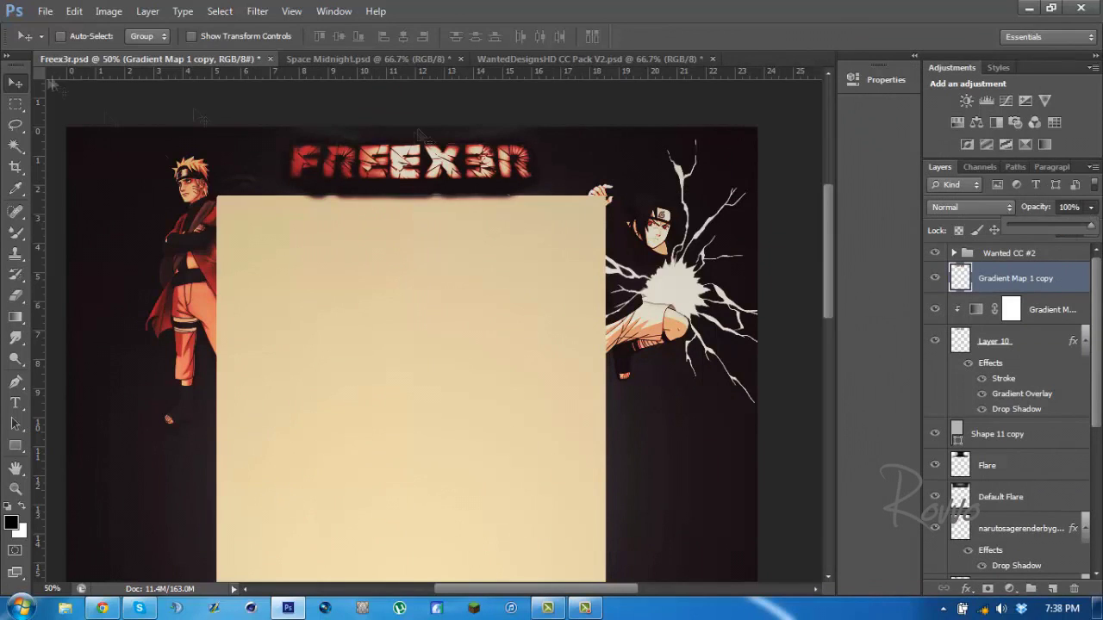
# Place the stretched title copy below Layer 10 at 40% opacity.
pyautogui.moveTo(1044, 319); pyautogui.dragTo(1025, 398)
pyautogui.moveTo(1091, 207); pyautogui.dragTo(1042, 225)
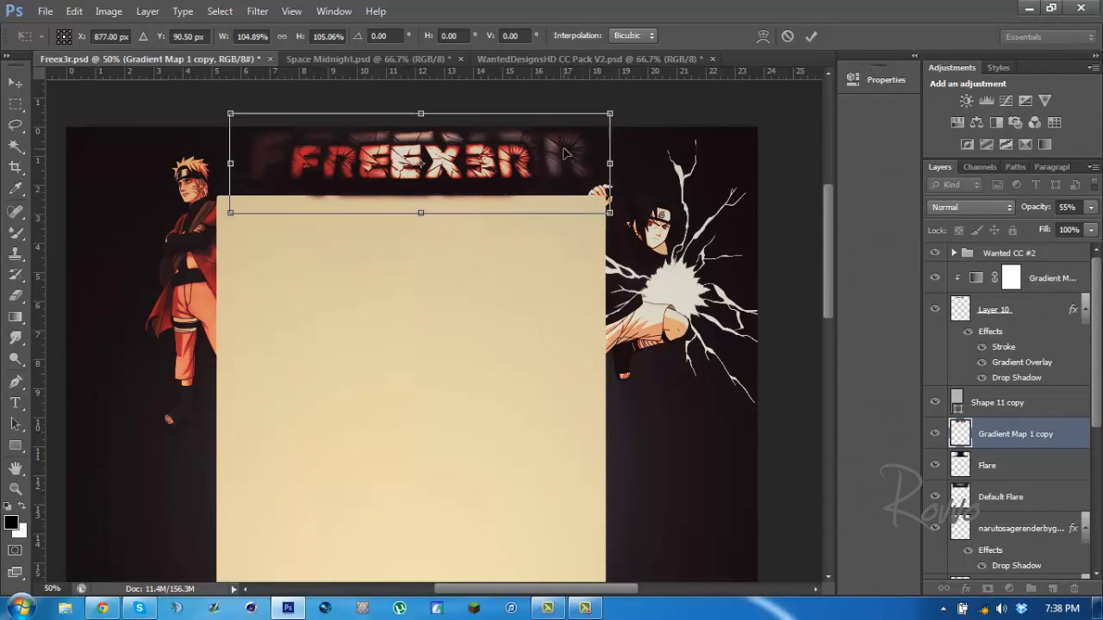
pyautogui.press('Return')
pyautogui.scroll(-5, 1084, 547)
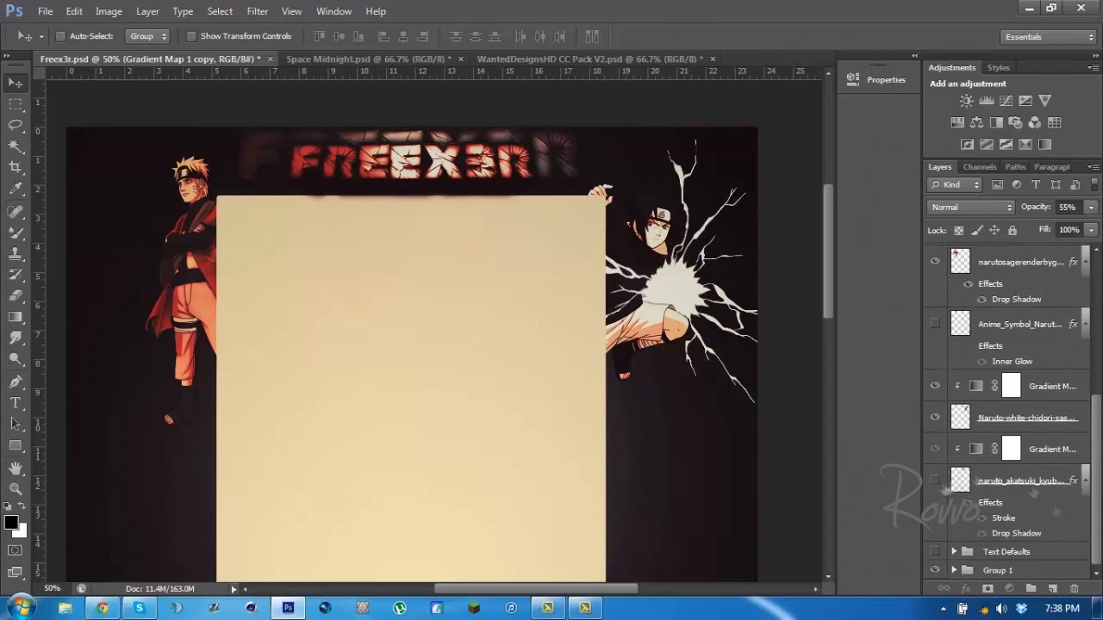
# Shrink the Sasuke render to about 65% near the title.
pyautogui.press('Return')
pyautogui.hotkey('ctrl', 't')
pyautogui.moveTo(758, 103); pyautogui.dragTo(704, 156)
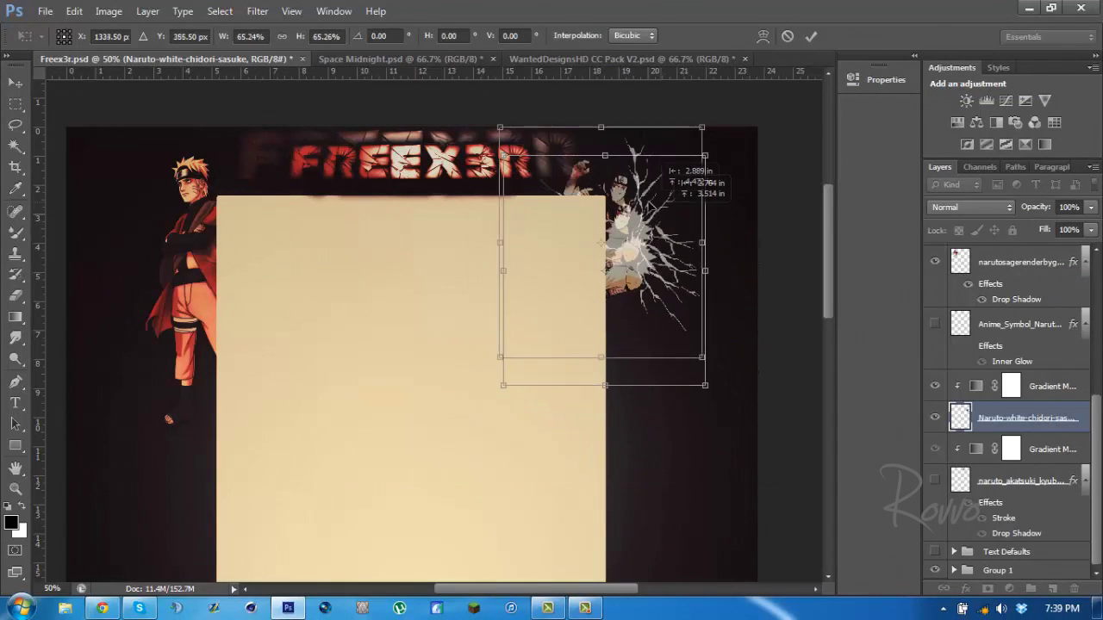
pyautogui.press('Return')
# Lower the title copy's fill to 60% and select Sasuke's red tint layer.
pyautogui.scroll(-3, 1016, 413)
pyautogui.click(1017, 492)
pyautogui.moveTo(1091, 230); pyautogui.dragTo(1060, 260)
pyautogui.moveTo(960, 412); pyautogui.dragTo(960, 435)
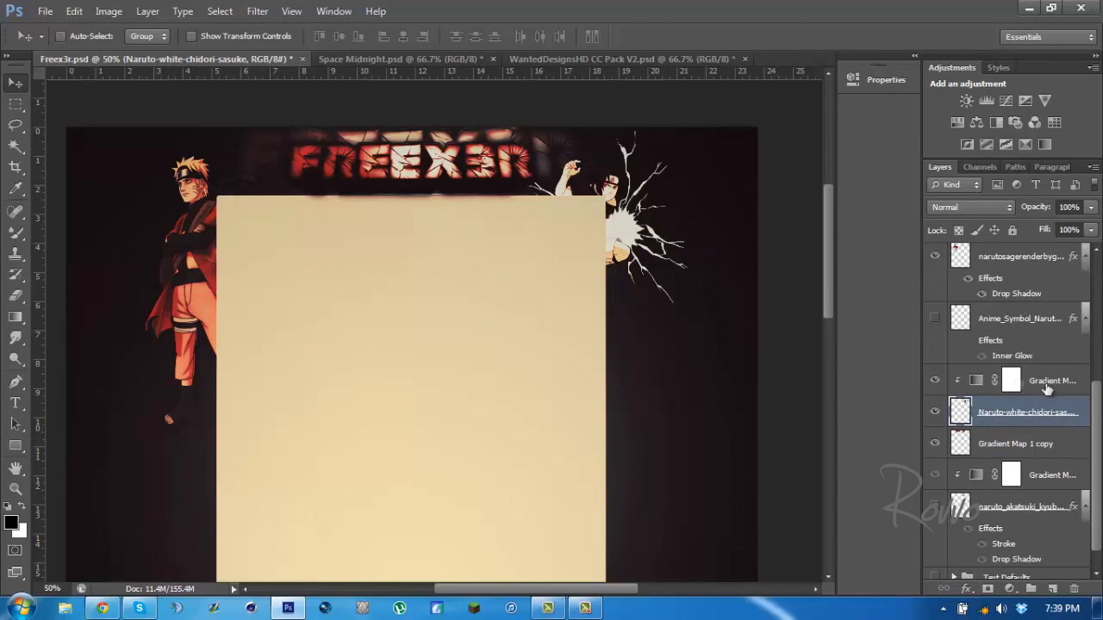
pyautogui.click(971, 387)
# Bring the 9 KD space texture from Space Midnight in above Gradient Map 3.
pyautogui.click(1025, 412)
pyautogui.click(344, 58)
pyautogui.rightClick(1000, 554)
pyautogui.press('Escape')
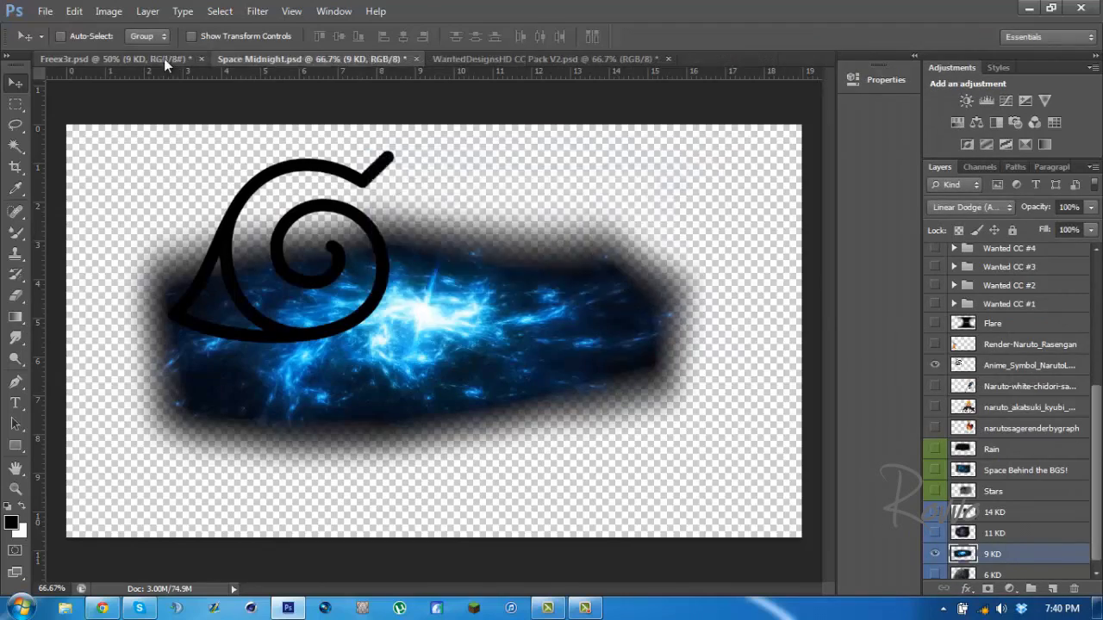
pyautogui.moveTo(164, 43); pyautogui.dragTo(603, 197)
pyautogui.moveTo(926, 420); pyautogui.dragTo(935, 366)
# Clip Gradient Map 3 to the layer below and duplicate the 9 KD texture.
pyautogui.click(1034, 411)
pyautogui.rightClick(1067, 411)
pyautogui.click(922, 300)
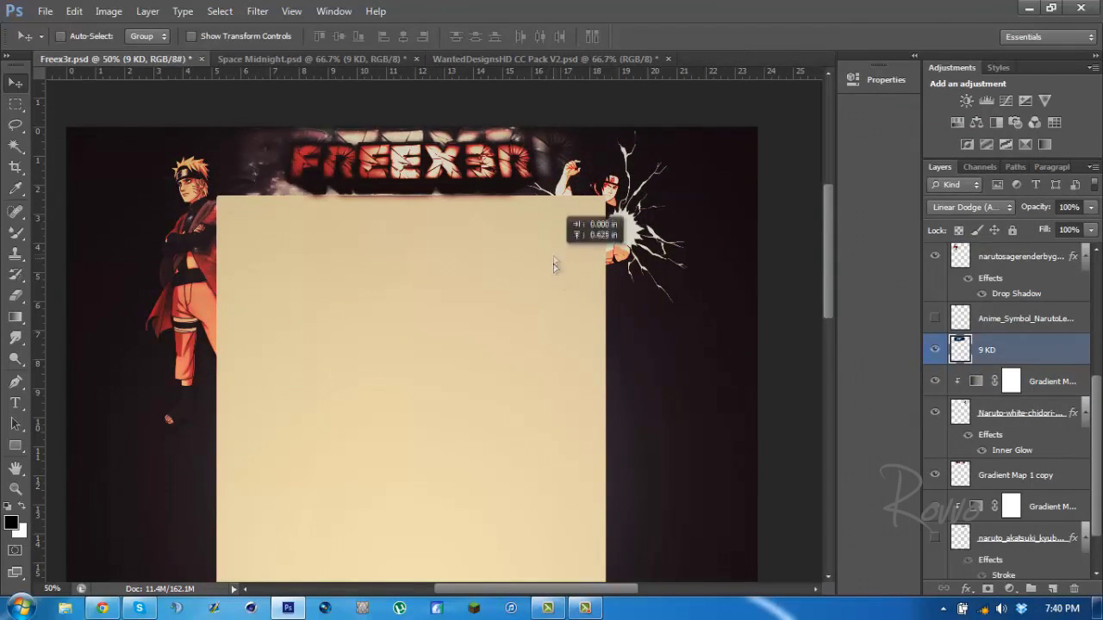
pyautogui.press('Return')
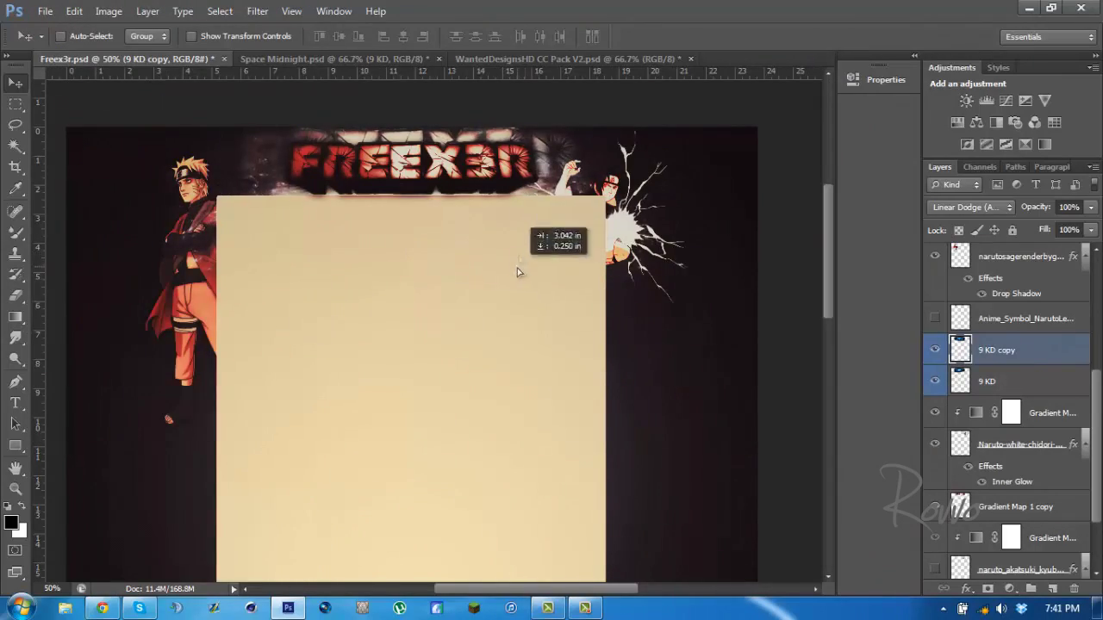
# Bring the 6 KD texture into the banner and duplicate it as 6 KD copy.
pyautogui.click(670, 57)
pyautogui.click(690, 58)
pyautogui.moveTo(345, 345)
pyautogui.mouseDown()
pyautogui.moveTo(428, 231)
pyautogui.moveTo(629, 314)
pyautogui.mouseUp()
pyautogui.hotkey('ctrl', 't')
pyautogui.rightClick(1016, 343)
pyautogui.click(910, 86)
pyautogui.press('Return')
pyautogui.click(74, 10)
pyautogui.click(345, 502)
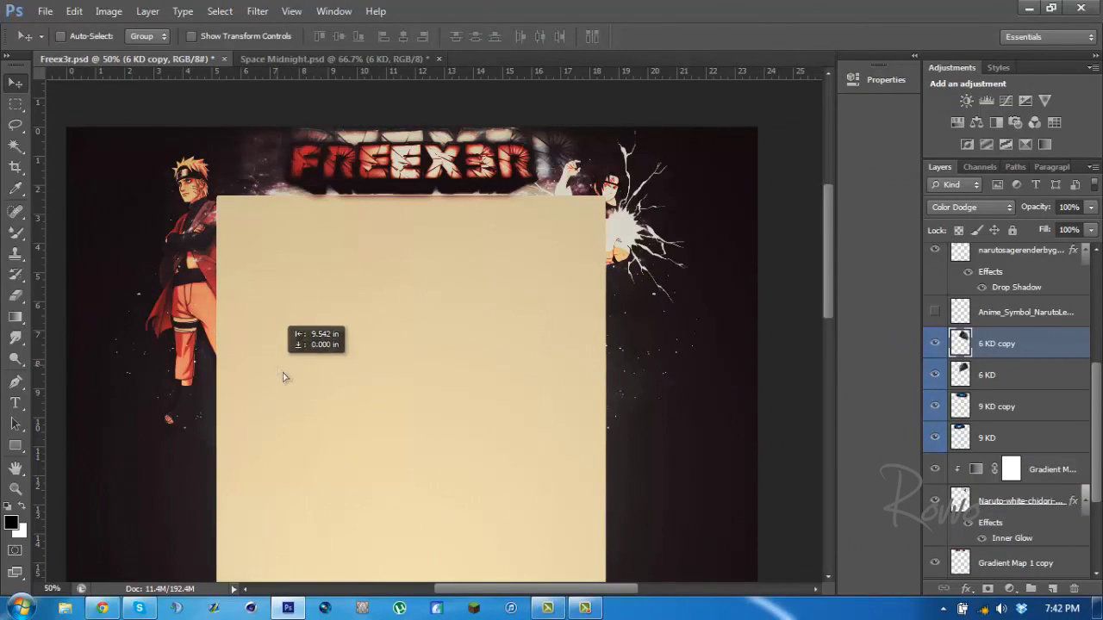
# Create 6 KD copy 2, rotate it, move it higher, and clip it below.
pyautogui.rightClick(1025, 353)
pyautogui.press('Return')
pyautogui.hotkey('ctrl', 't')
pyautogui.moveTo(596, 532)
pyautogui.mouseDown()
pyautogui.moveTo(662, 137)
pyautogui.moveTo(442, 226)
pyautogui.mouseUp()
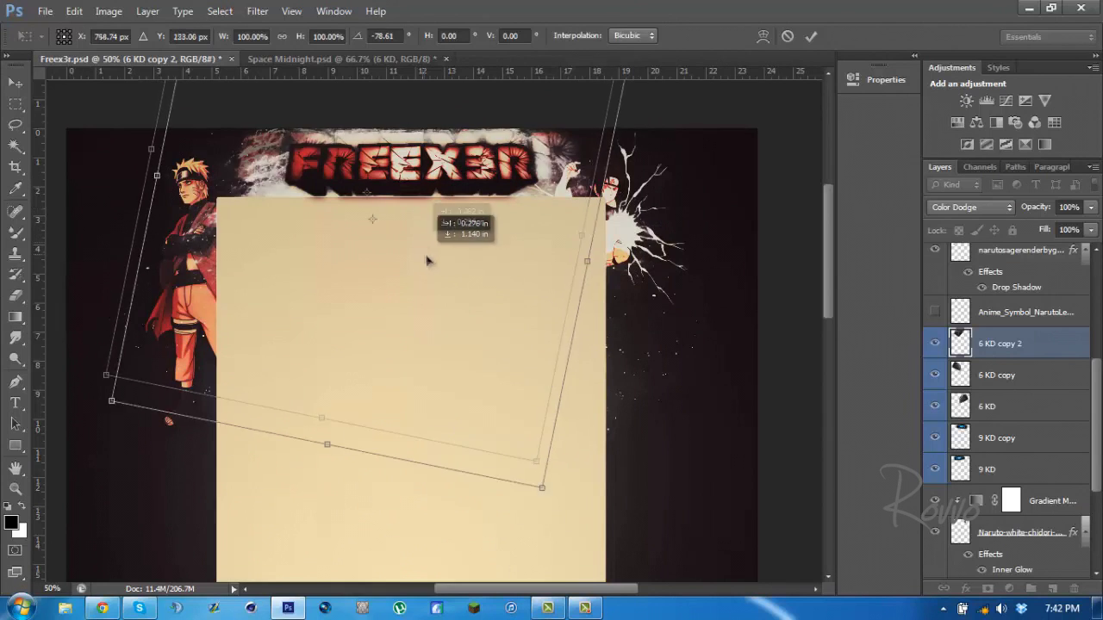
pyautogui.moveTo(999, 394); pyautogui.dragTo(999, 278)
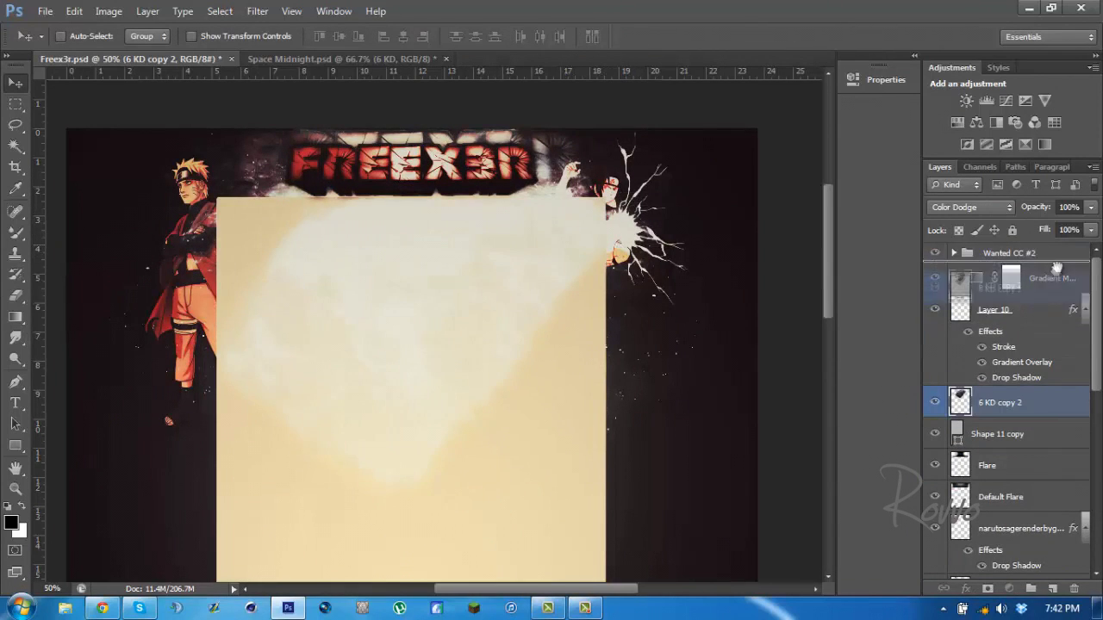
pyautogui.hotkey('ctrl', 'alt', 'g')
pyautogui.hotkey('ctrl', 't')
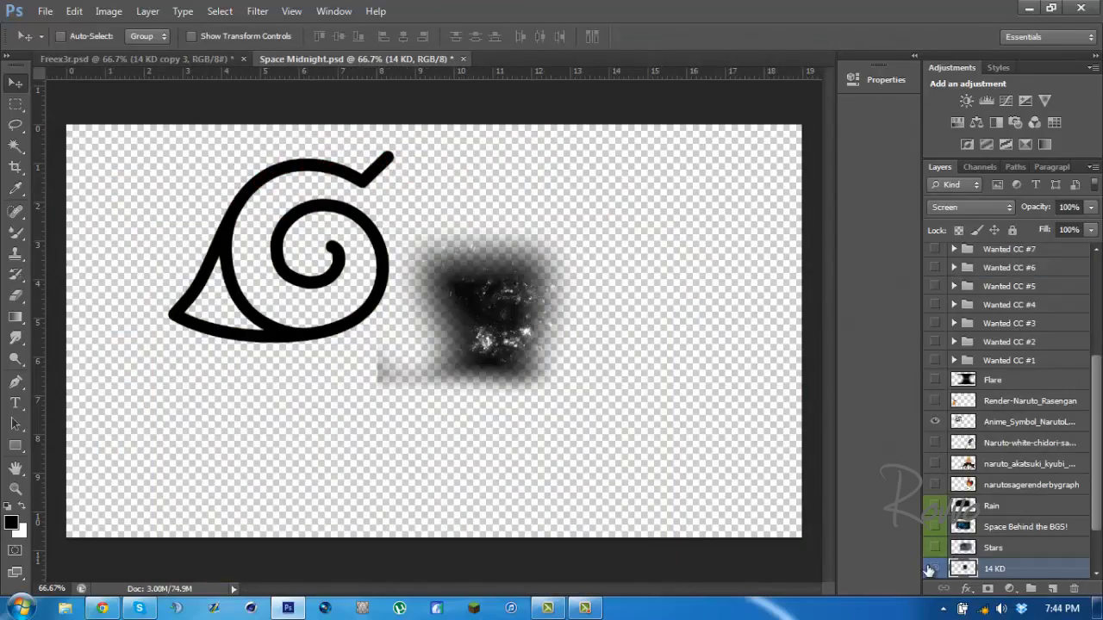
pyautogui.click(935, 464)
# Show the star-cloud layer, move Space Behind the BGS! below Shape 11 copy, clip Stars.
pyautogui.click(935, 484)
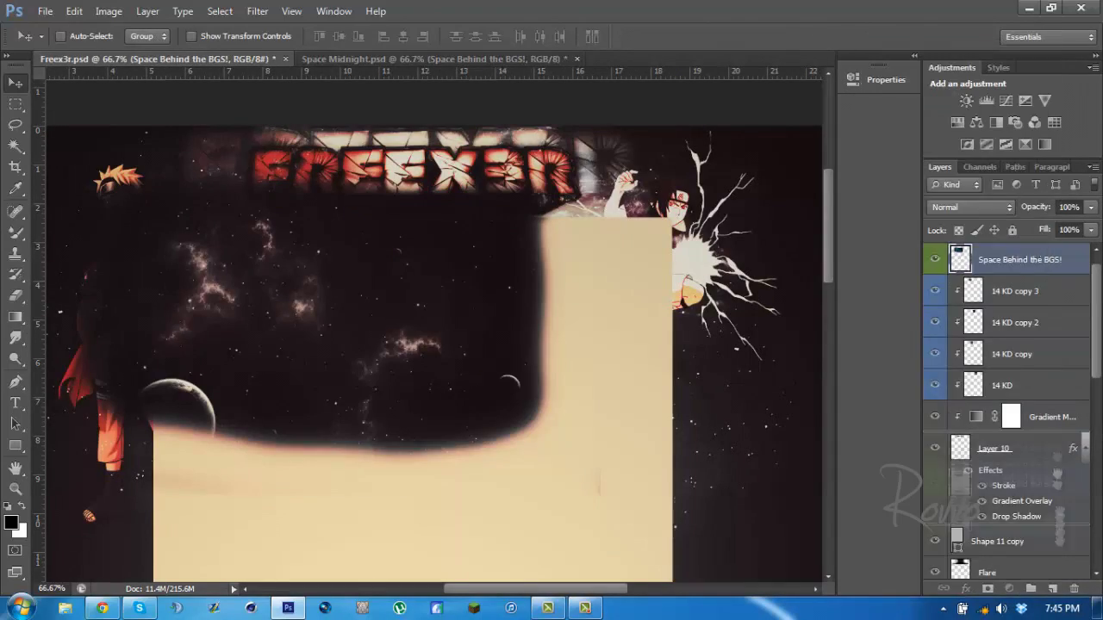
pyautogui.moveTo(1019, 259); pyautogui.dragTo(1019, 556)
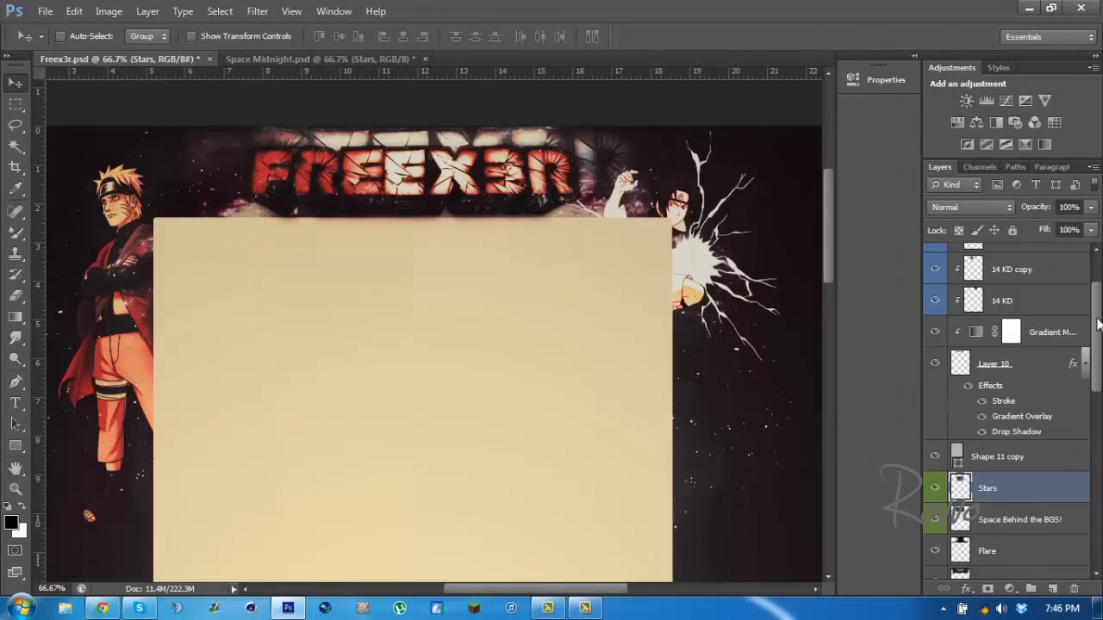
pyautogui.hotkey('ctrl', ']')
pyautogui.hotkey('ctrl', ']')
pyautogui.hotkey('ctrl', ']')
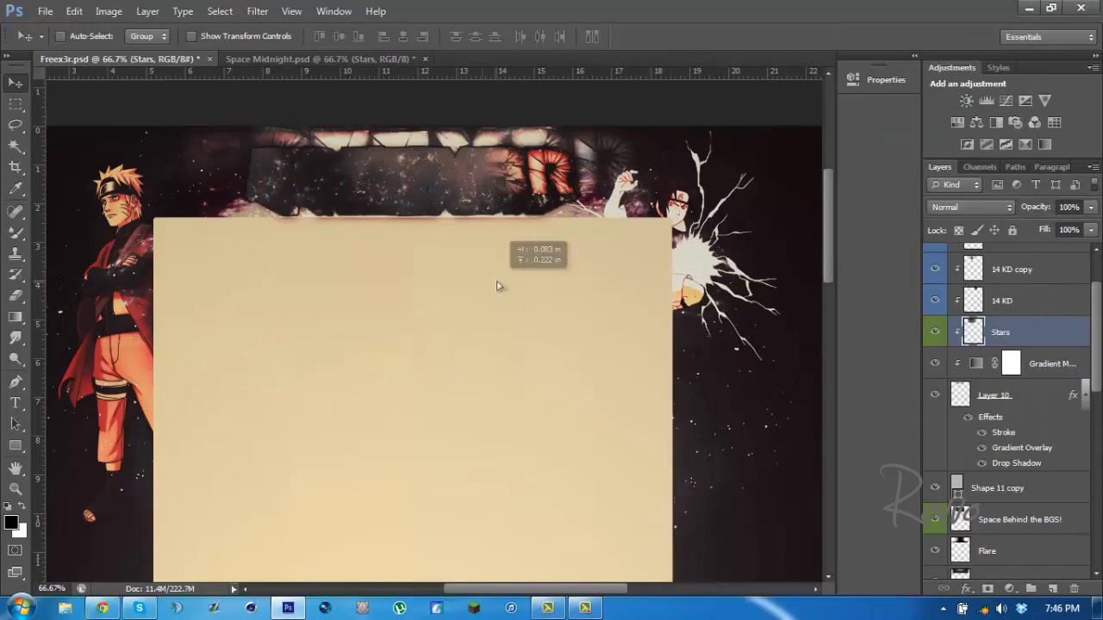
# Blend the Stars layer at 40% opacity, trying Overlay, Vivid Light and other modes.
pyautogui.click(969, 207)
pyautogui.click(989, 204)
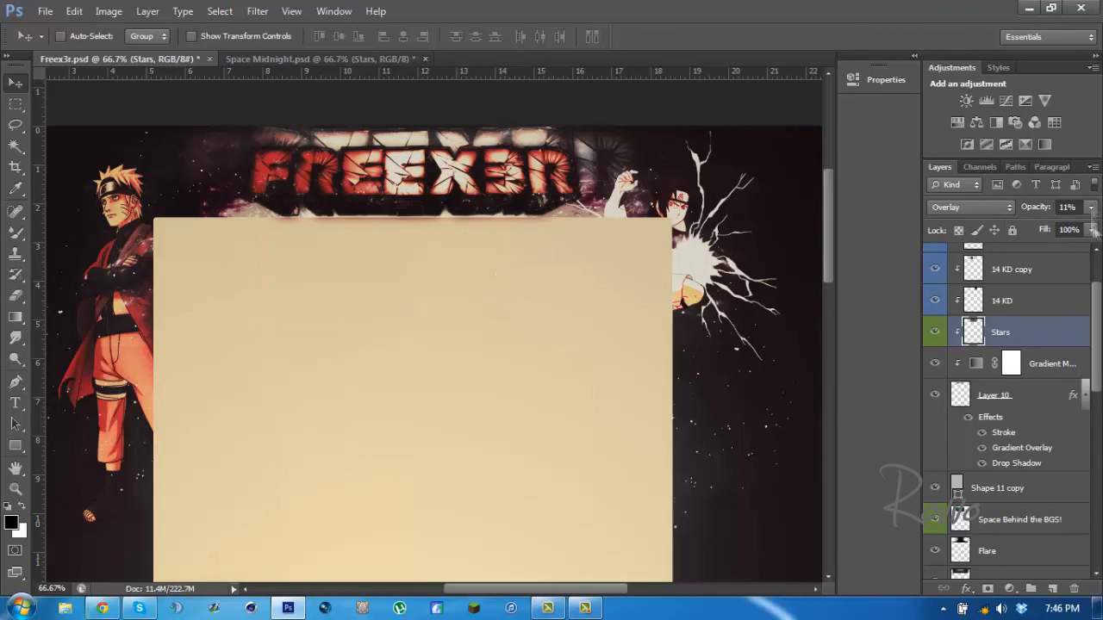
pyautogui.click(969, 206)
pyautogui.click(957, 249)
pyautogui.press('4')
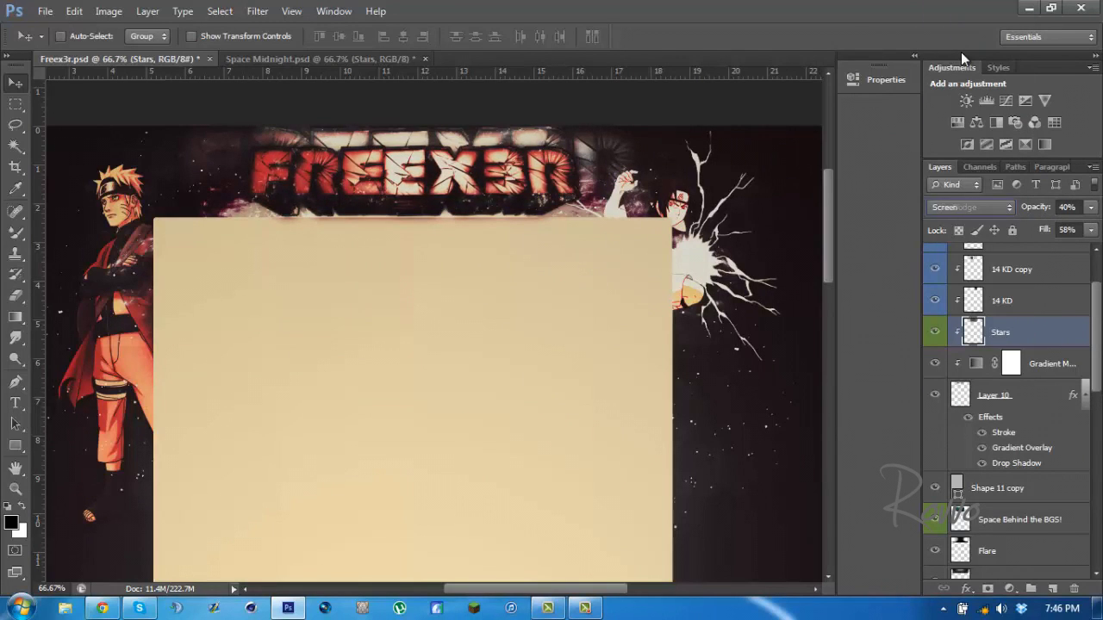
pyautogui.hotkey('shift', '-')
pyautogui.hotkey('shift', '-')
pyautogui.hotkey('shift', '-')
pyautogui.hotkey('shift', '-')
pyautogui.hotkey('shift', '-')
pyautogui.scroll(2, 1100, 334)
pyautogui.click(1016, 278)
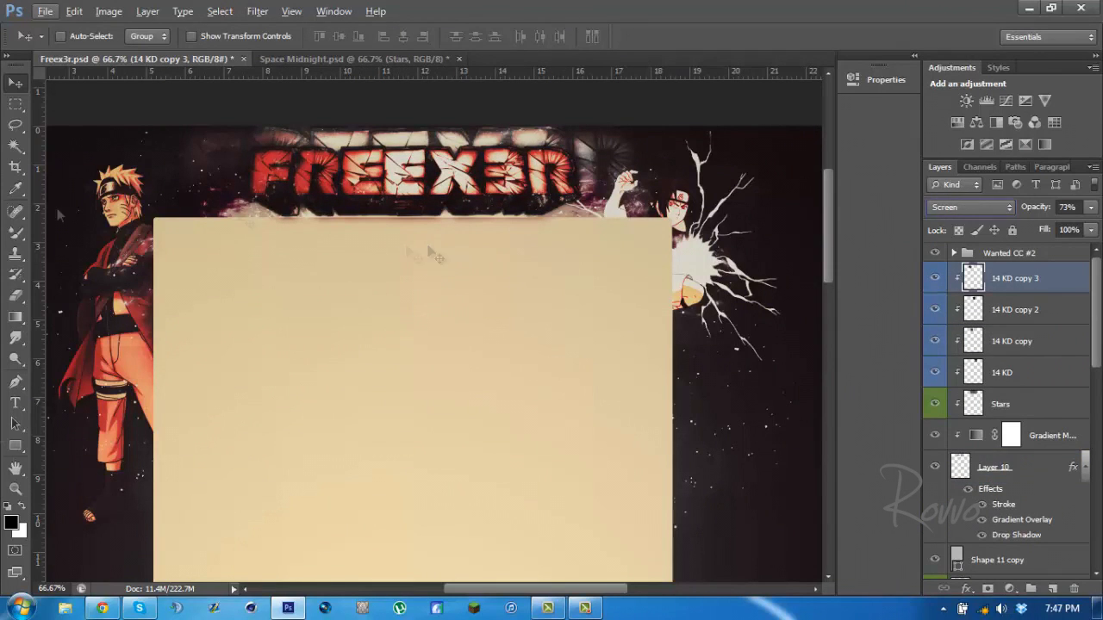
# Reveal the Text Defaults labels and nudge DESIGNER and TWITCH.TV into place.
pyautogui.click(14, 488)
pyautogui.scroll(-5, 1008, 387)
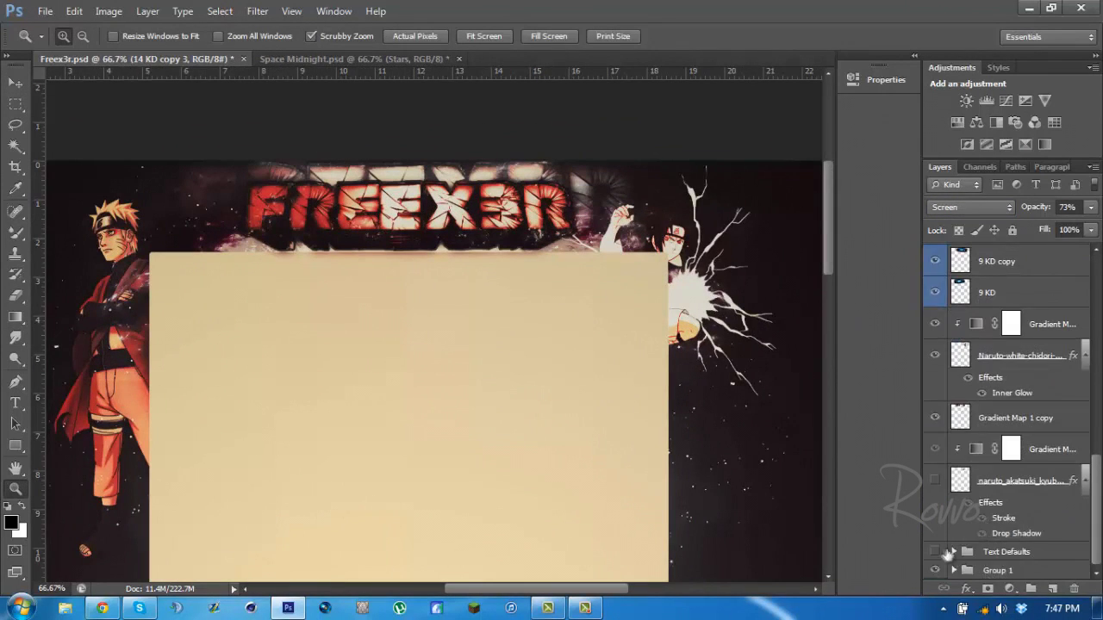
pyautogui.click(1014, 475)
pyautogui.press('v')
pyautogui.click(933, 451)
pyautogui.scroll(-3, 1016, 388)
pyautogui.click(1068, 274)
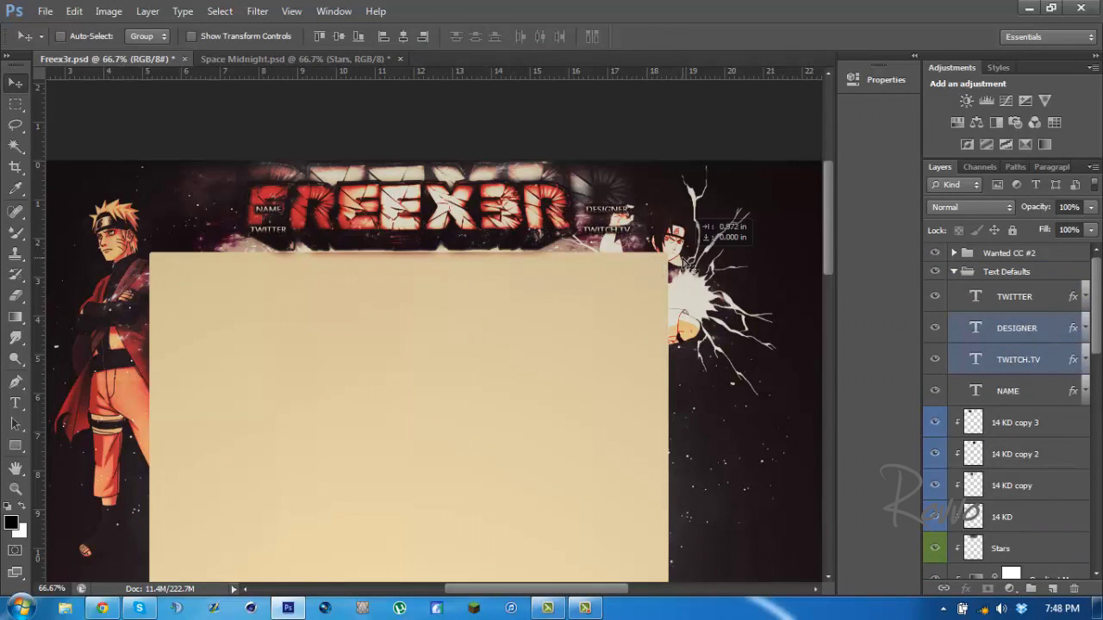
pyautogui.moveTo(683, 259); pyautogui.dragTo(683, 255)
# Change the left label to read FREEX3R and select the DESIGNER label.
pyautogui.click(1014, 296)
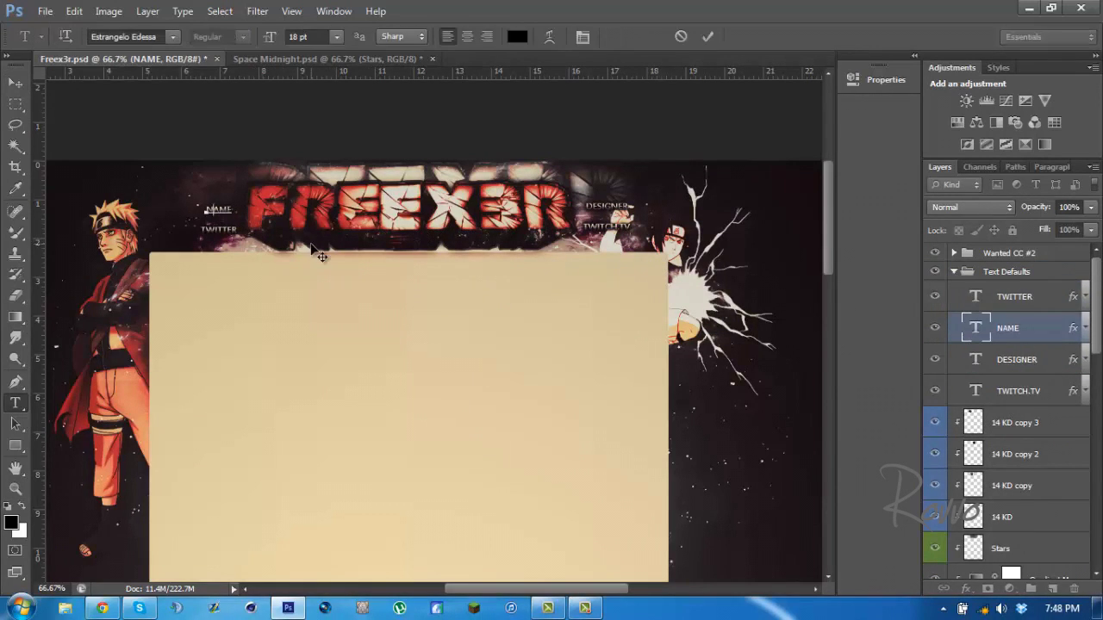
pyautogui.click(222, 208)
pyautogui.write('FREEX3R')
pyautogui.hotkey('ctrl', 'Return')
pyautogui.press('v')
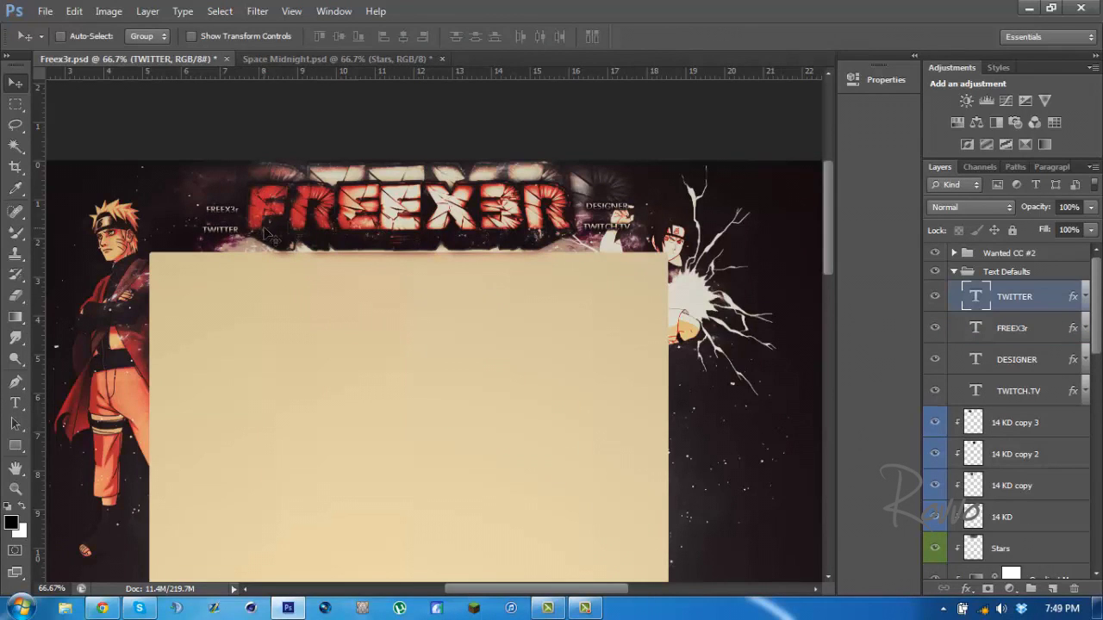
pyautogui.click(1052, 355)
pyautogui.press('v')
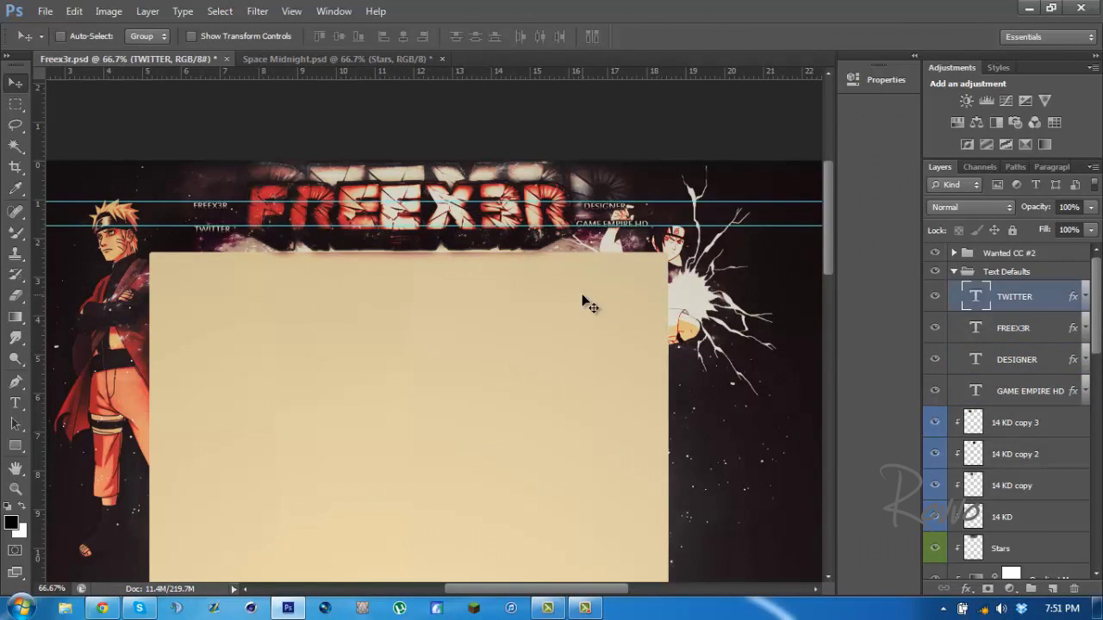
# Zoom to 100% and resize the GAME EMPIRE HD label, then zoom back to 66.7%.
pyautogui.press('z')
pyautogui.click(404, 221)
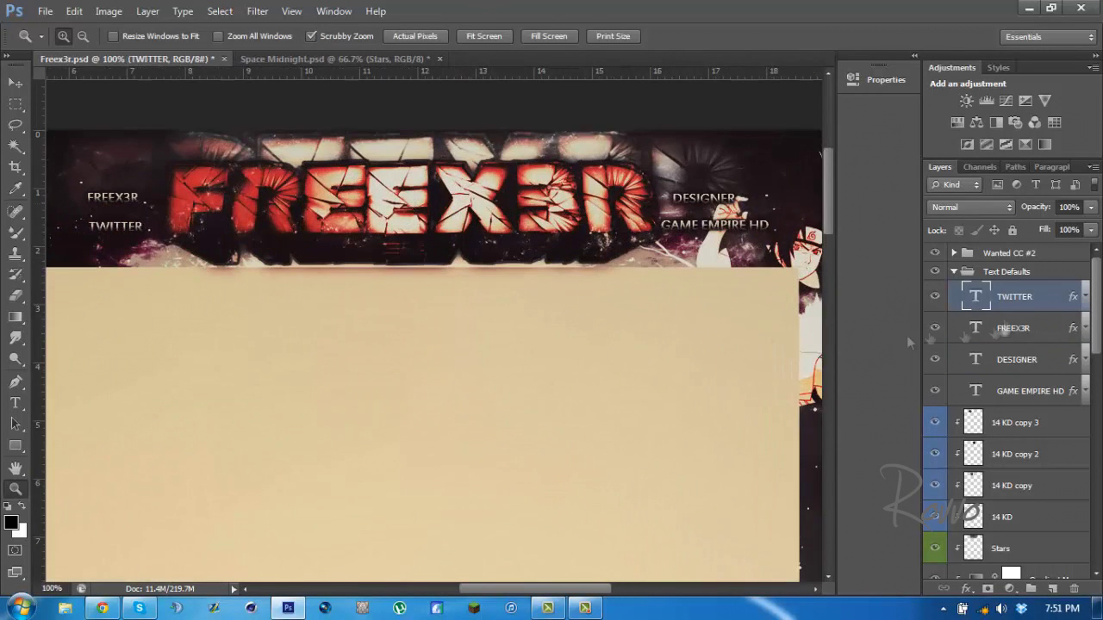
pyautogui.click(1032, 299)
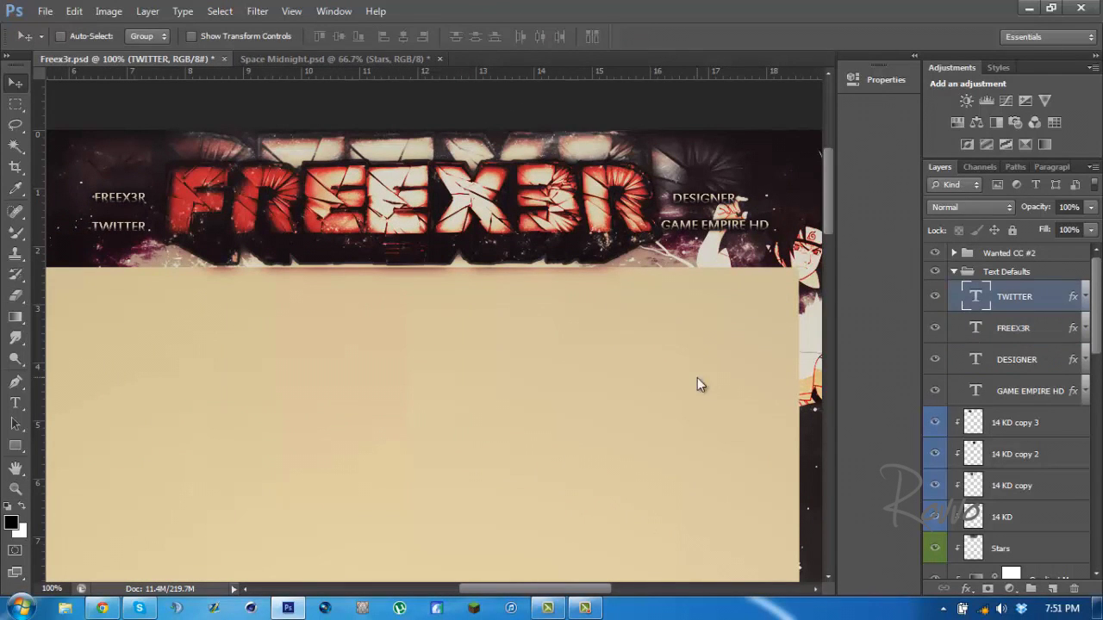
pyautogui.click(1030, 390)
pyautogui.hotkey('ctrl', 't')
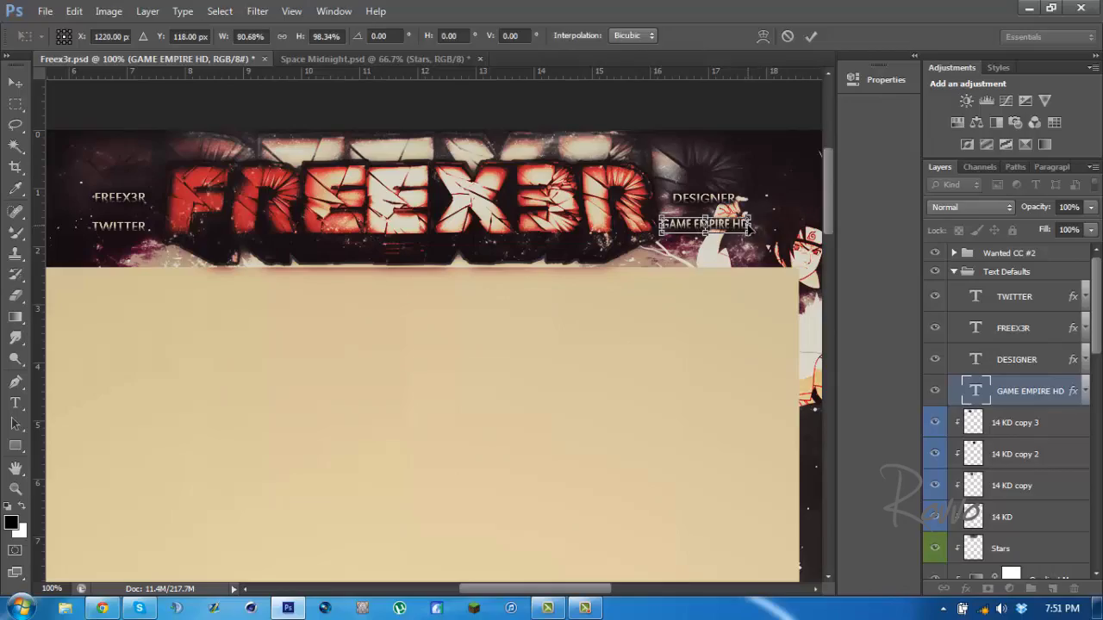
pyautogui.press('Return')
pyautogui.press('z')
pyautogui.keyDown('alt'); pyautogui.click(705, 223); pyautogui.keyUp('alt')
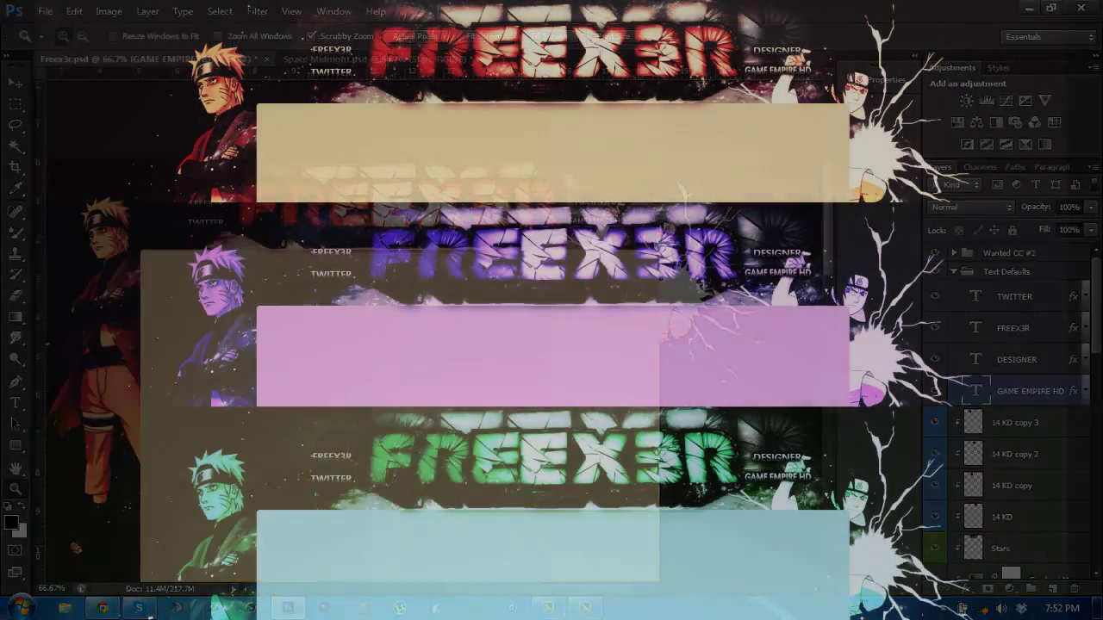